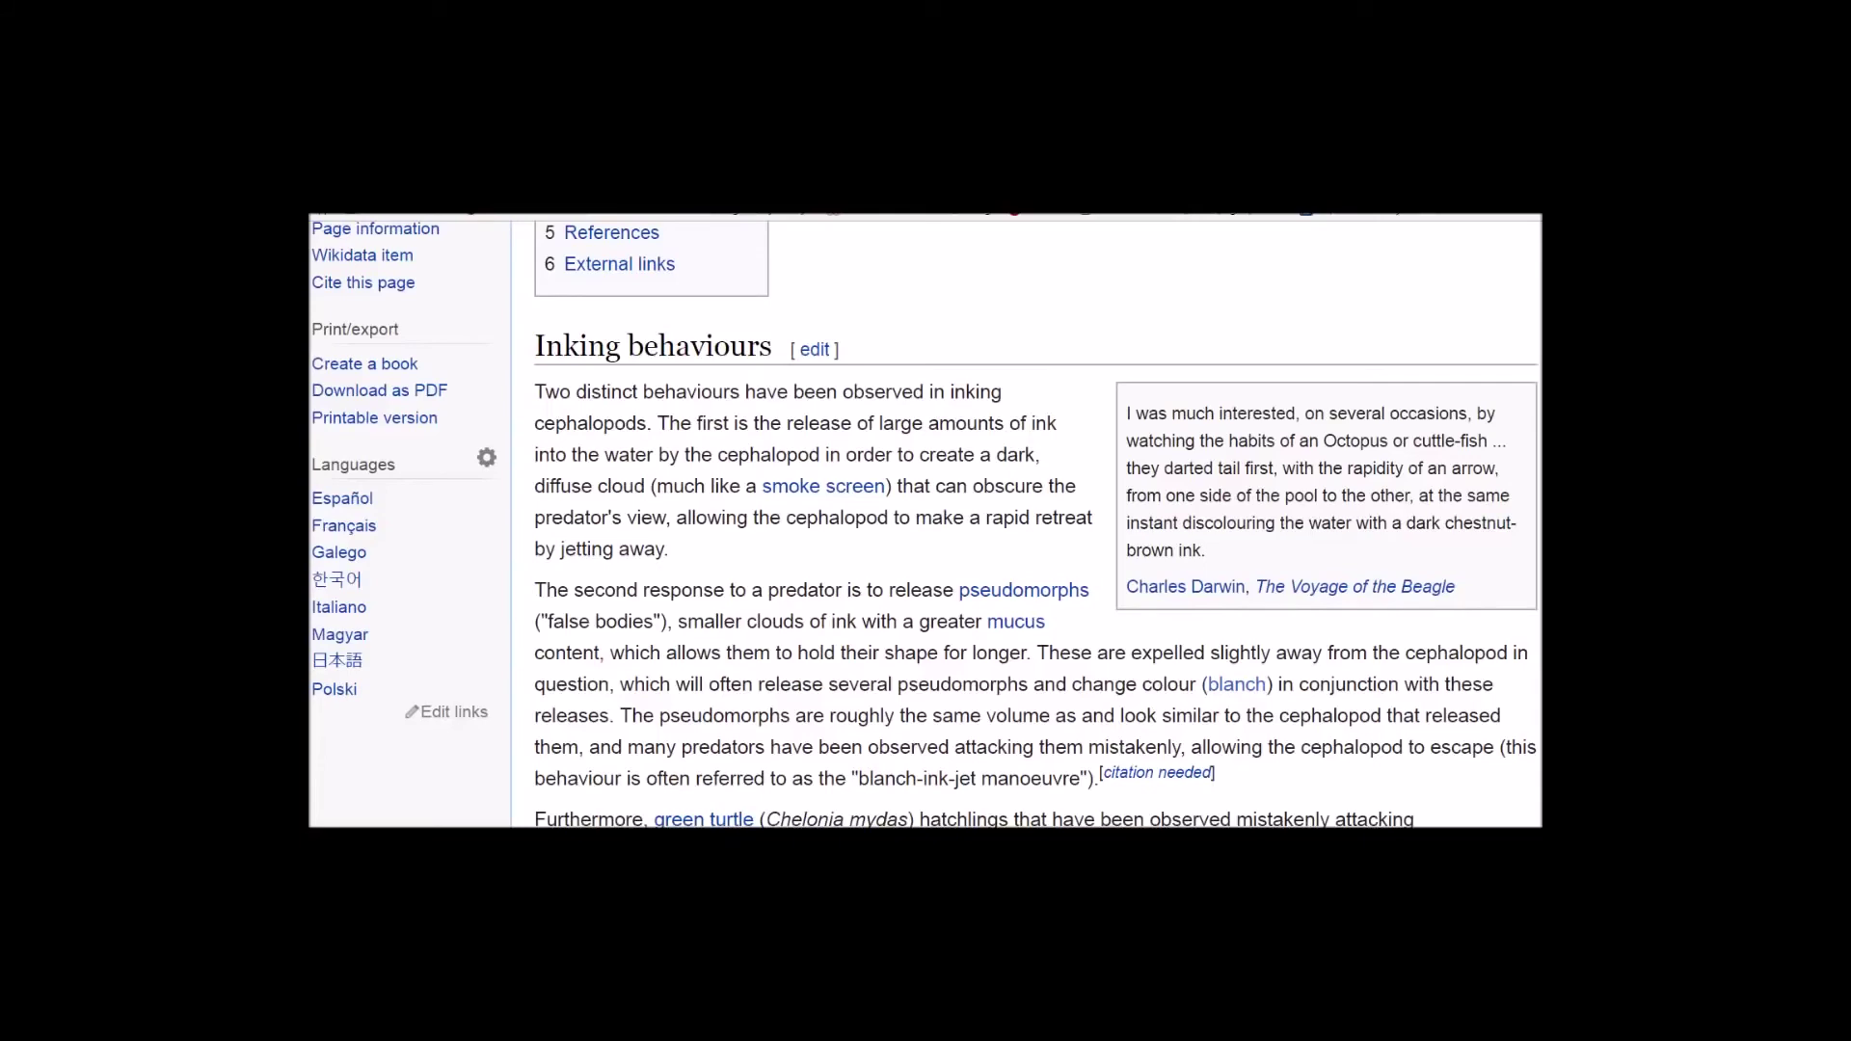
scroll(926, 521, "up", 2)
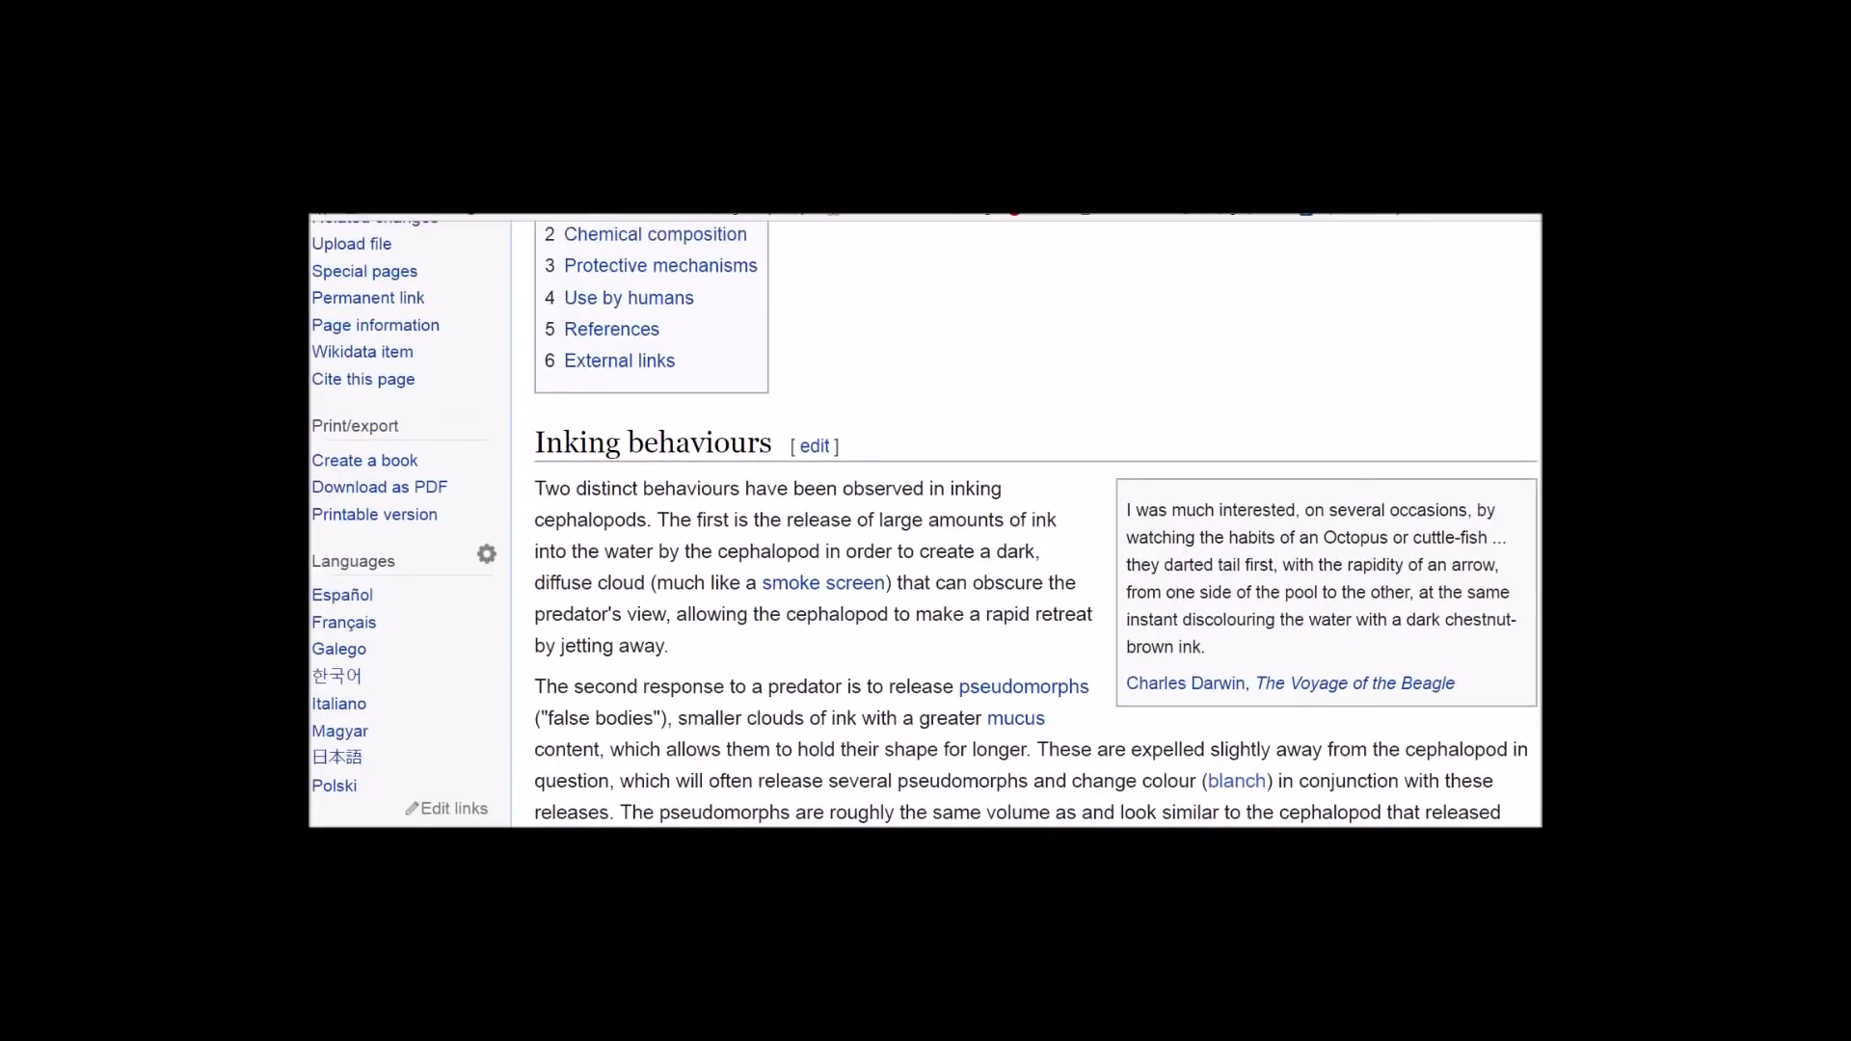
scroll(926, 521, "up", 1)
scroll(926, 522, "up", 1)
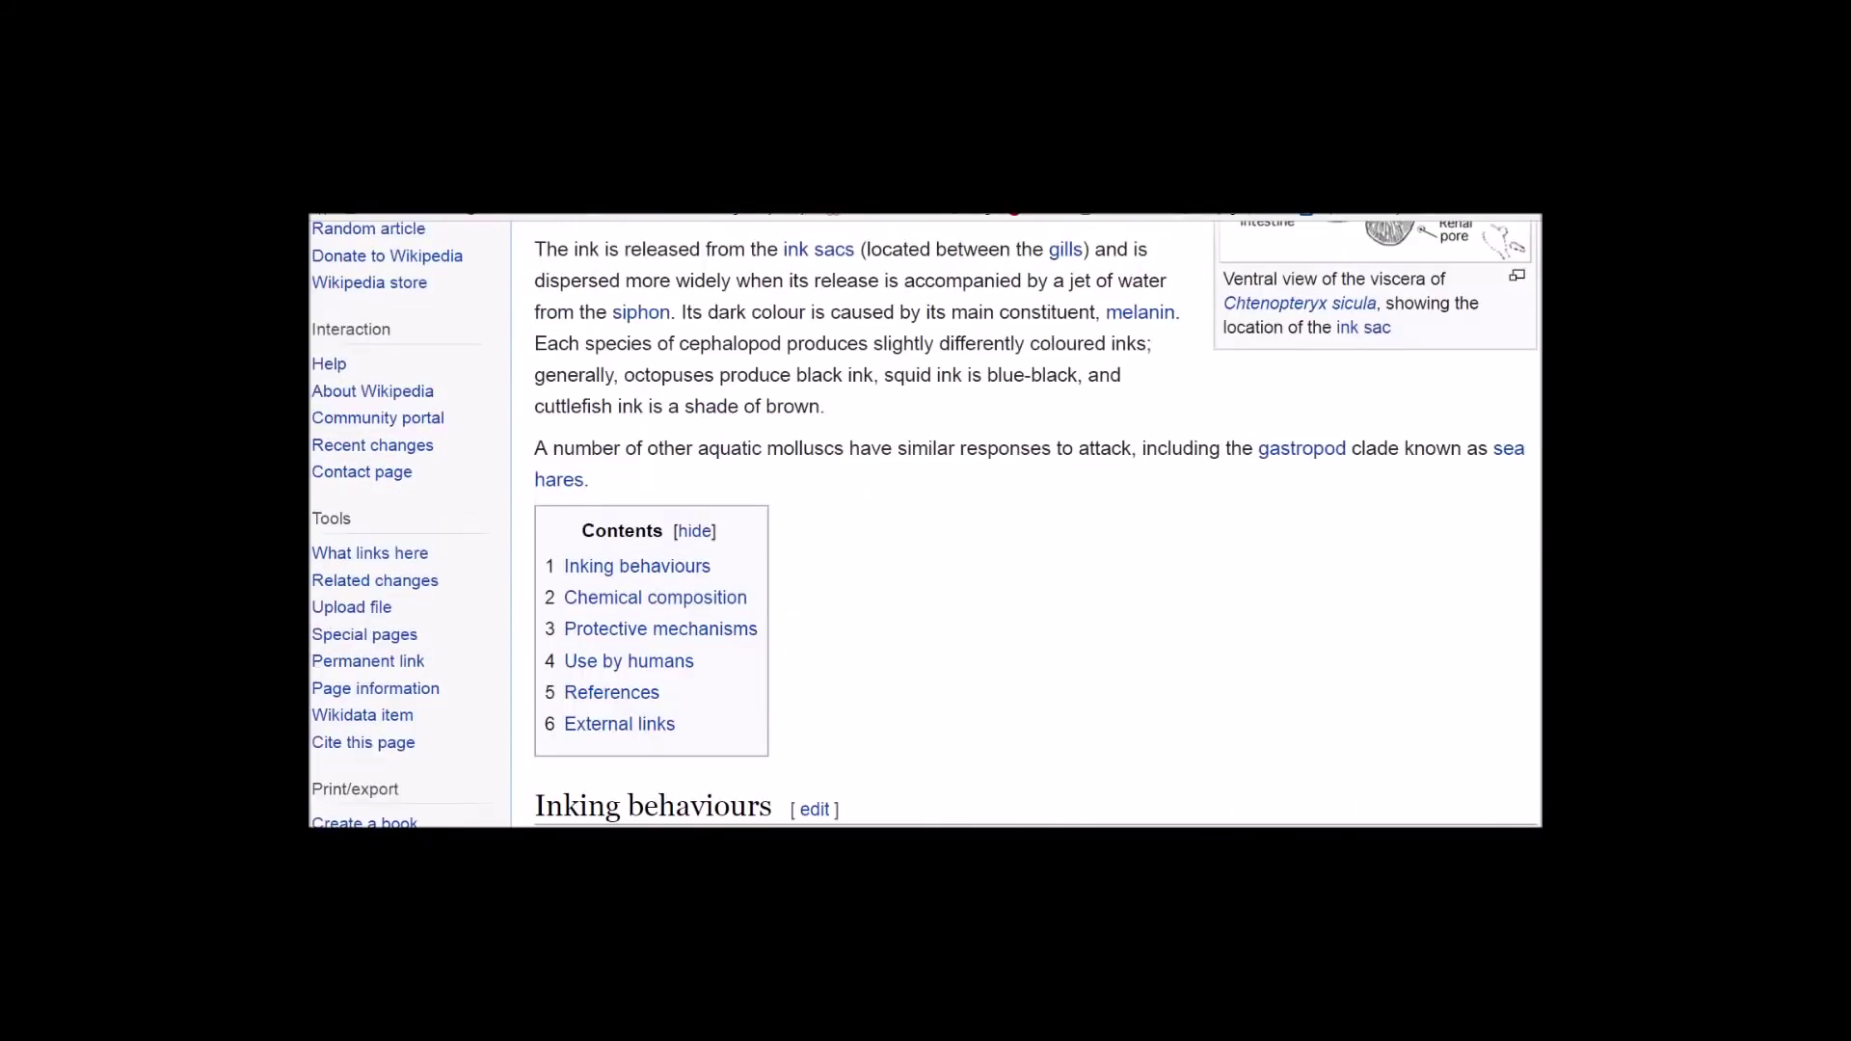
scroll(926, 520, "up", 1)
scroll(926, 521, "up", 2)
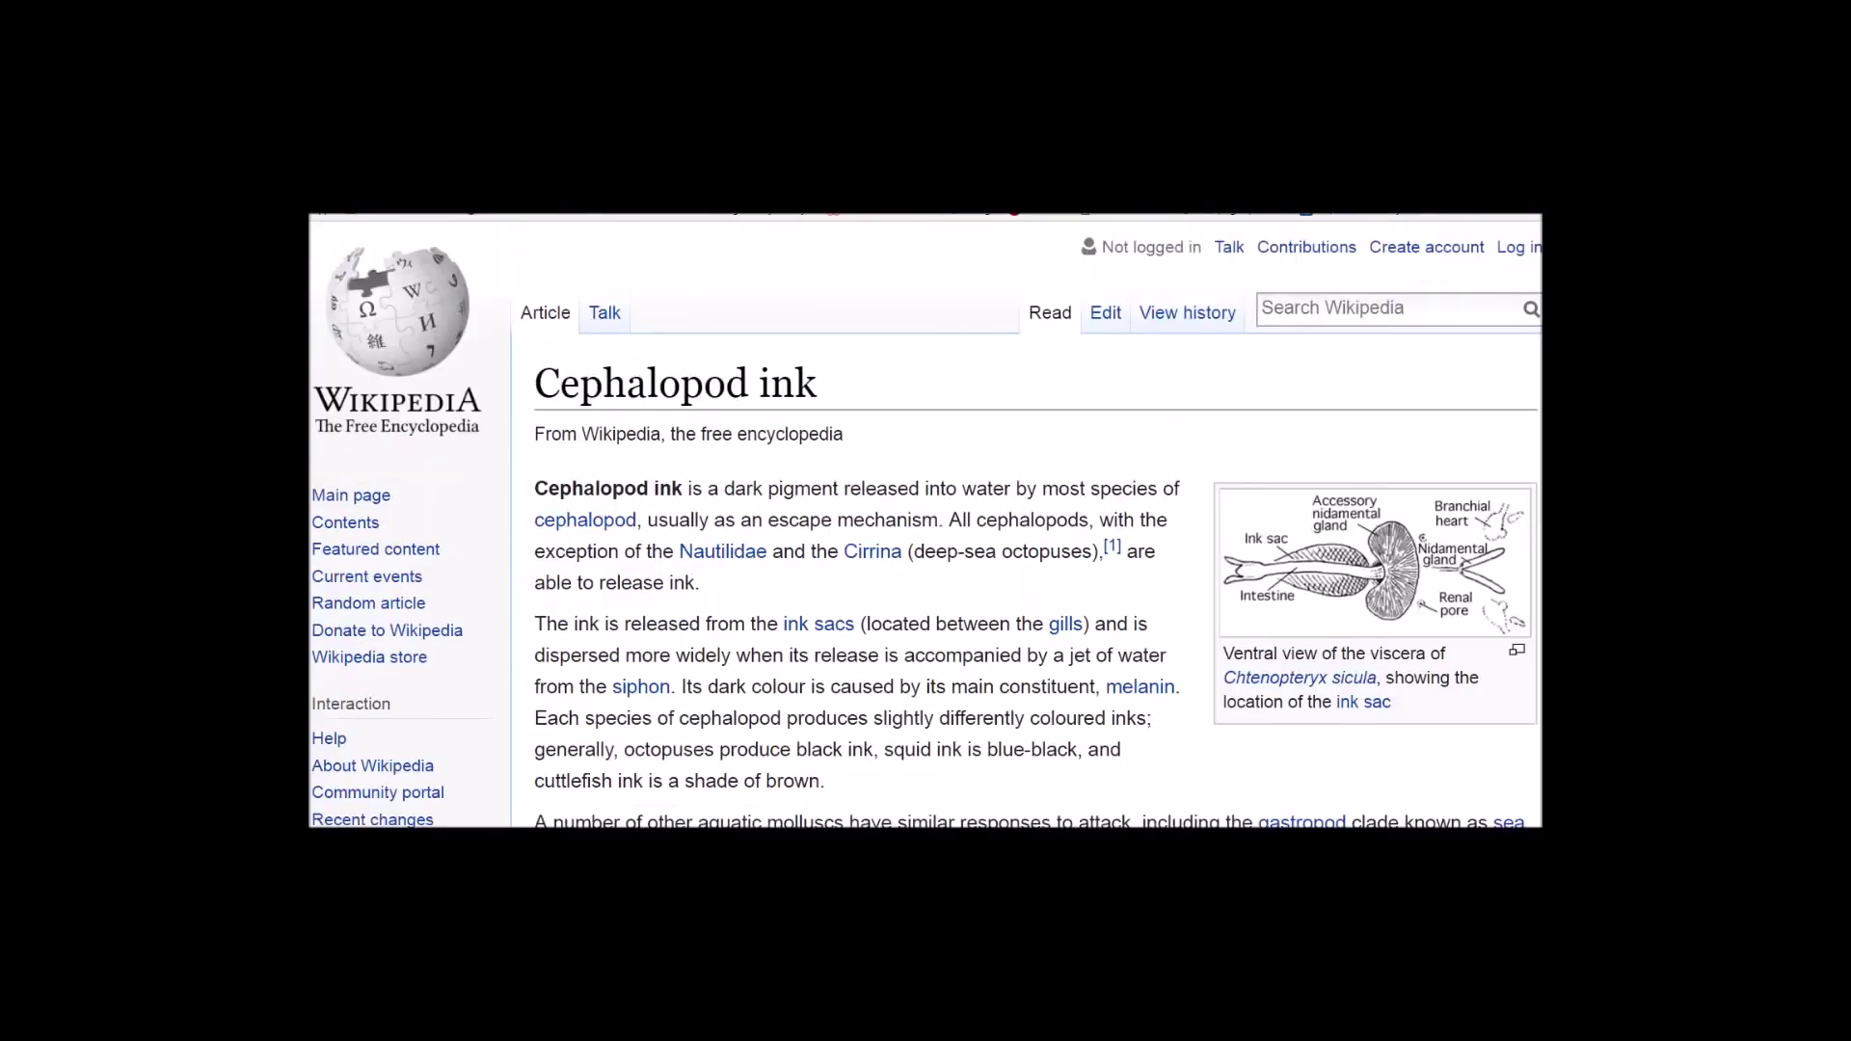
scroll(927, 522, "down", 1)
scroll(925, 521, "down", 1)
scroll(927, 520, "down", 2)
scroll(926, 520, "down", 1)
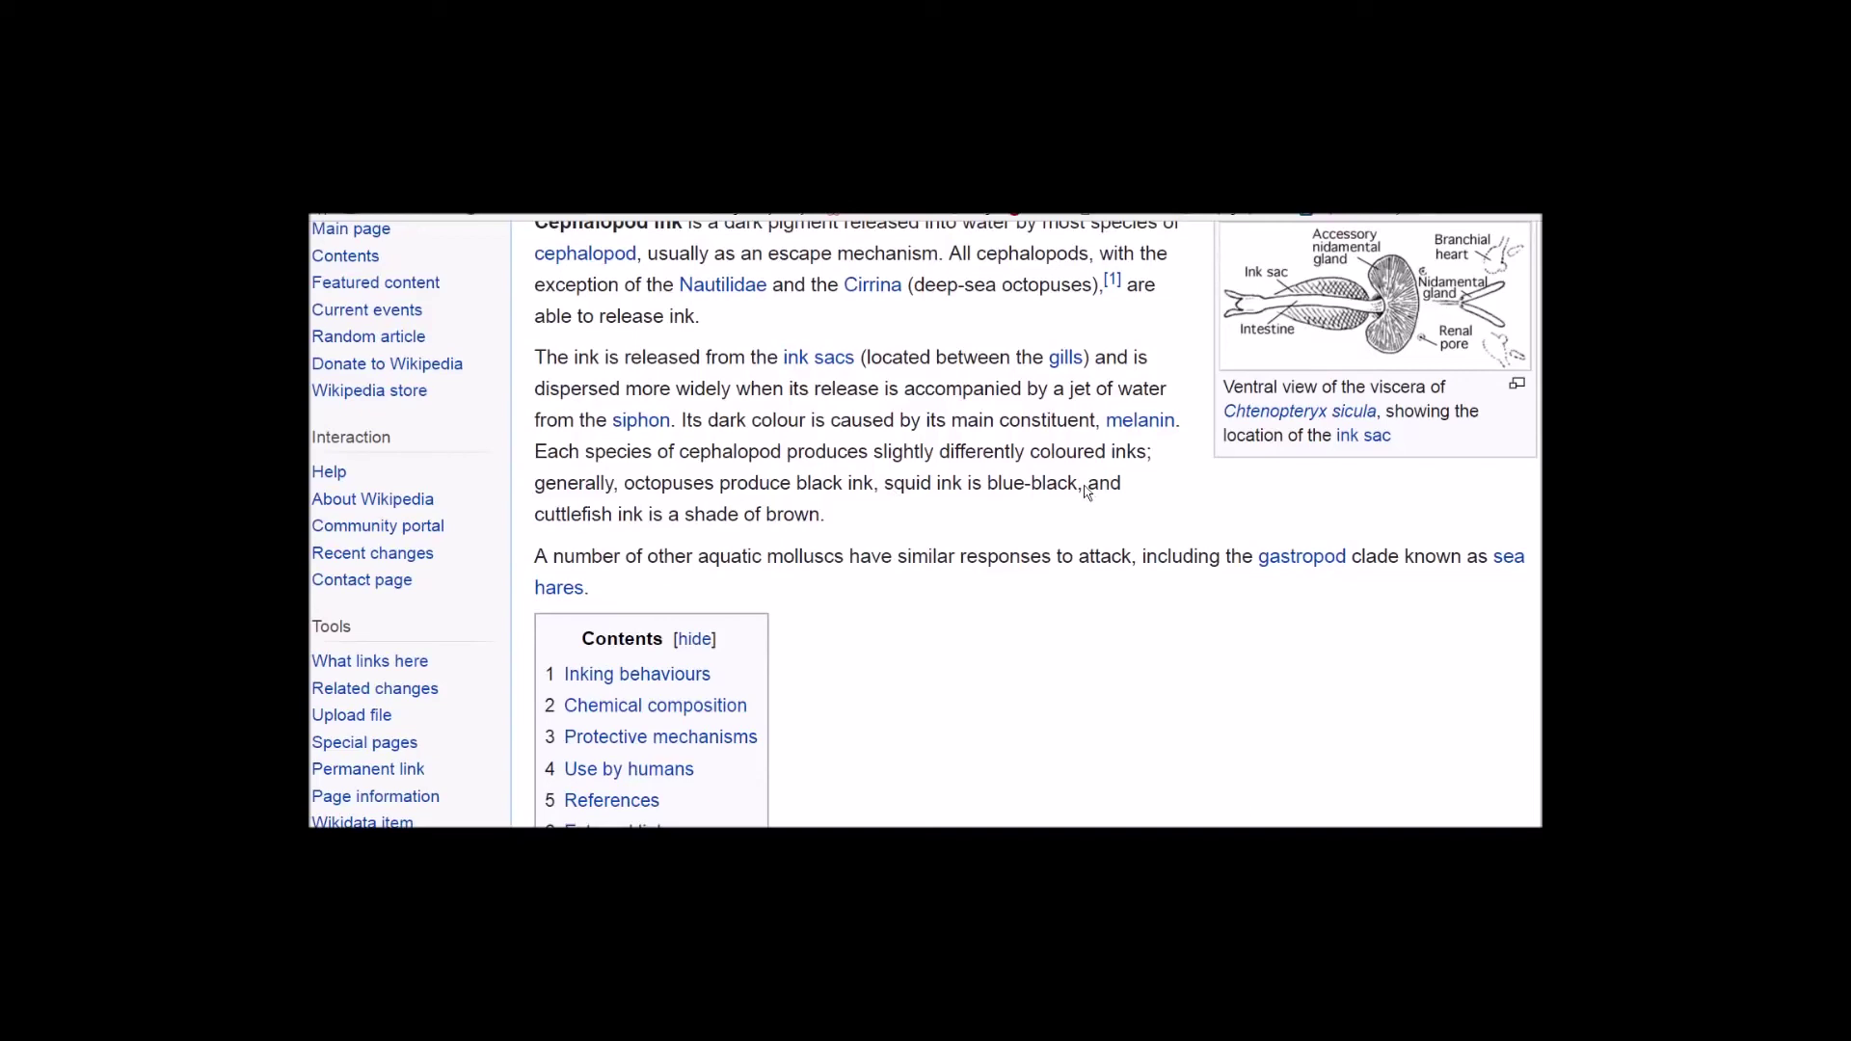
Select 'squid ink is blue-black' in the Cephalopod ink introduction.
left_click_drag(883, 483, 1080, 483)
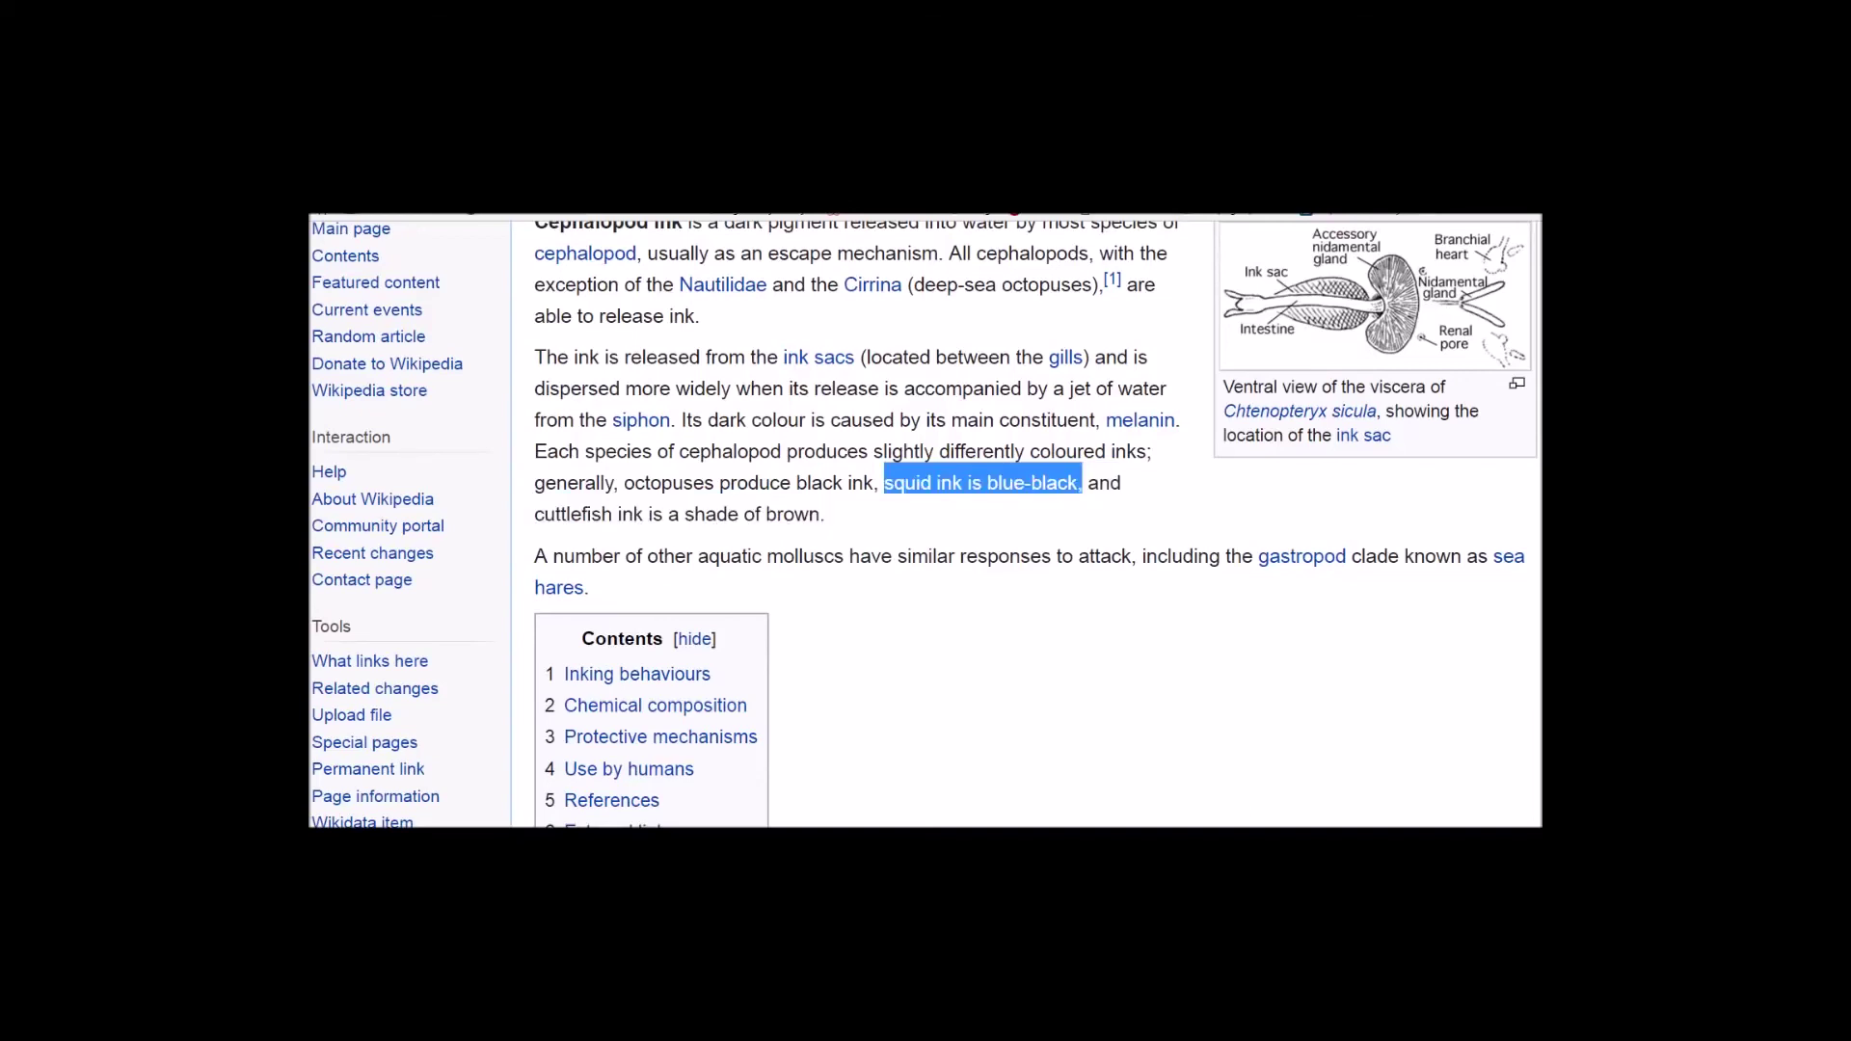